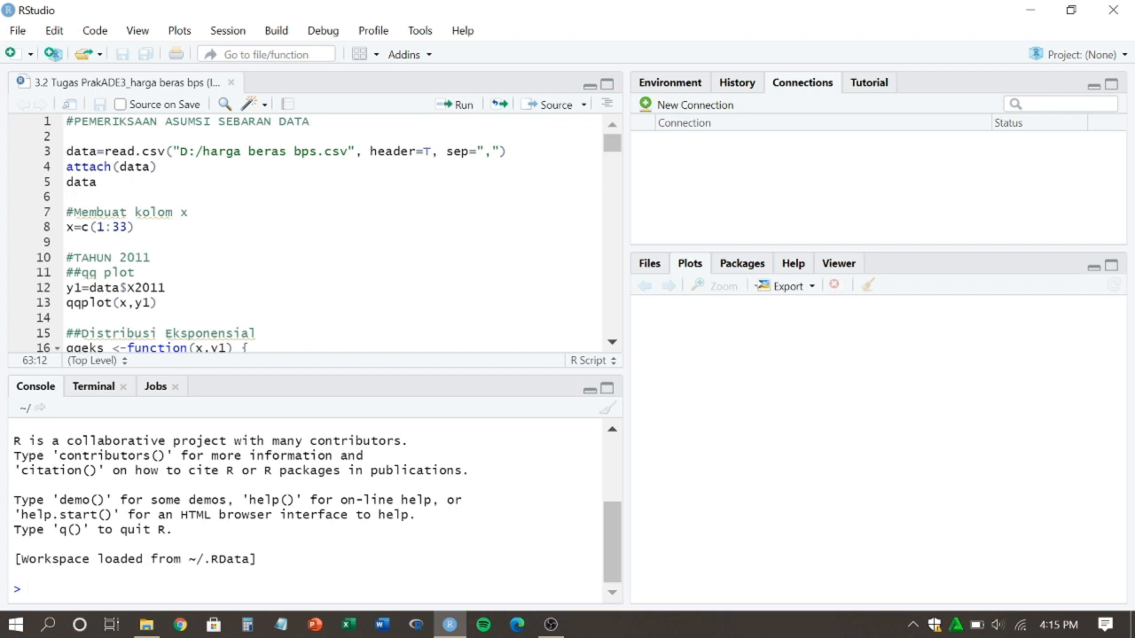
Run the script lines that read D:/harga beras bps.csv, attach the data and print it, and view the table from its first rows.
left_click(508, 151)
key("ctrl+Return")
key("ctrl+Return")
key("ctrl+Return")
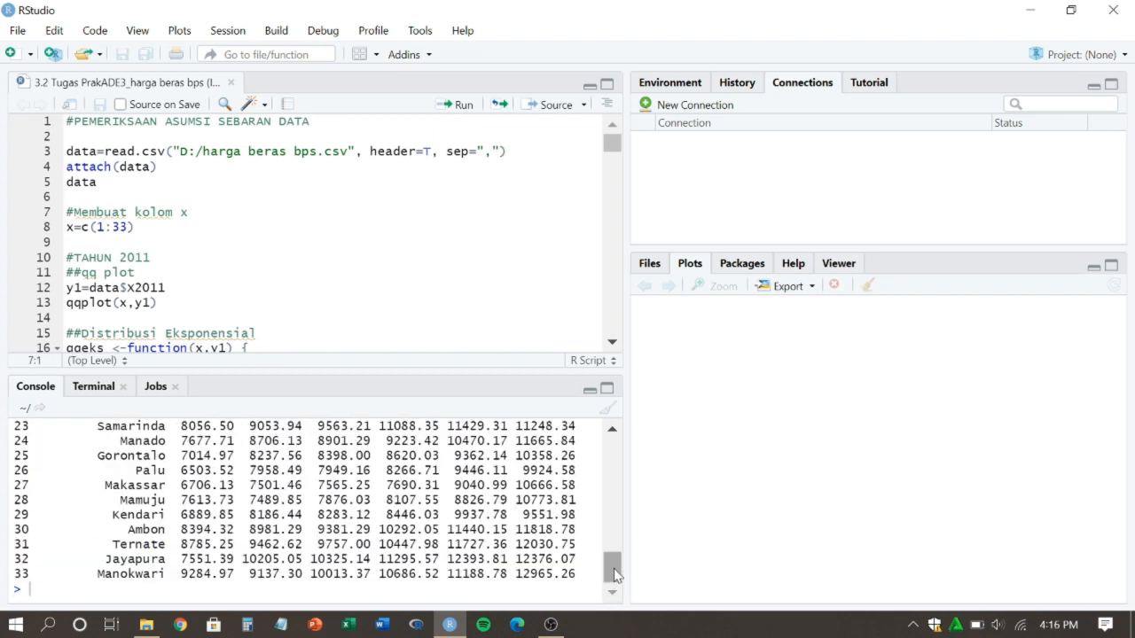
left_click_drag(614, 574, 610, 503)
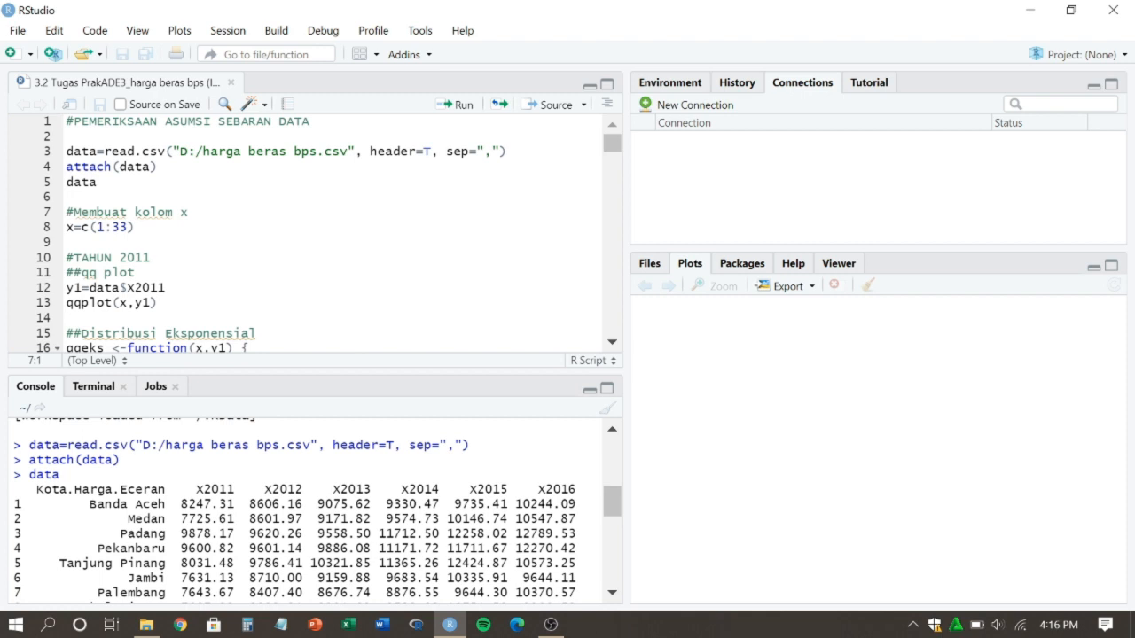
Run the line x=c(1:33) to create the x column.
left_click(190, 213)
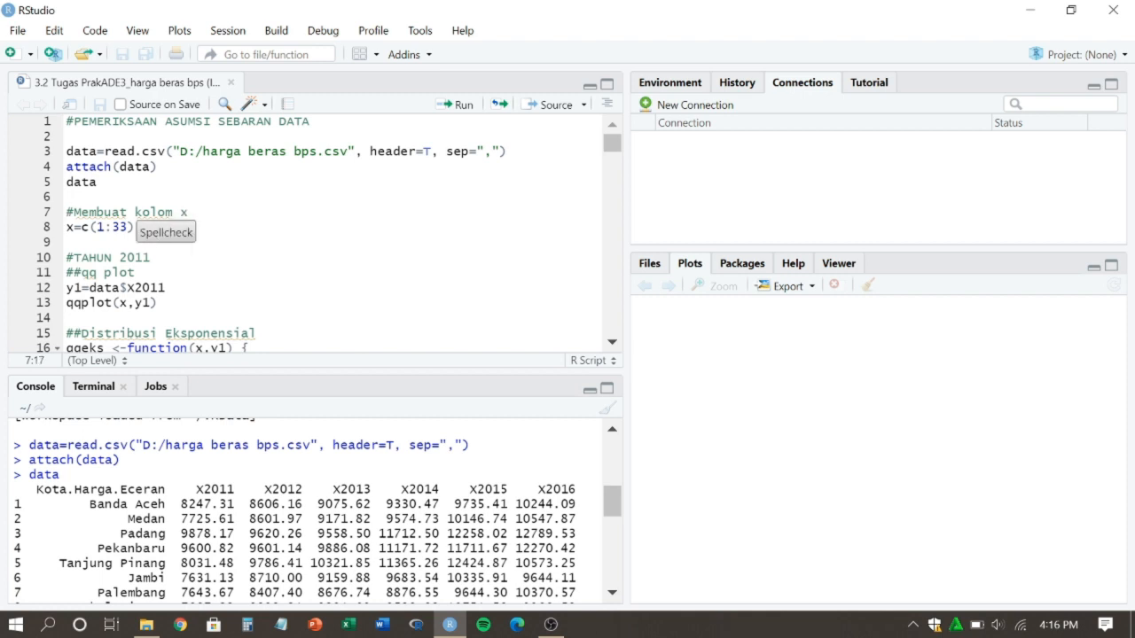
left_click(134, 226)
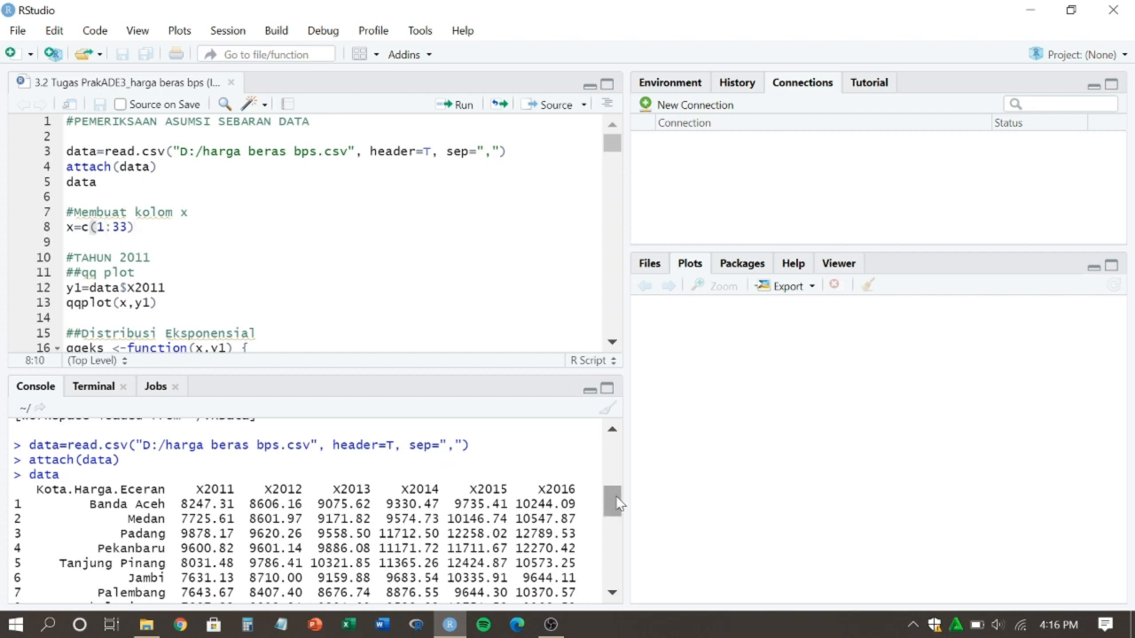
left_click_drag(618, 503, 623, 574)
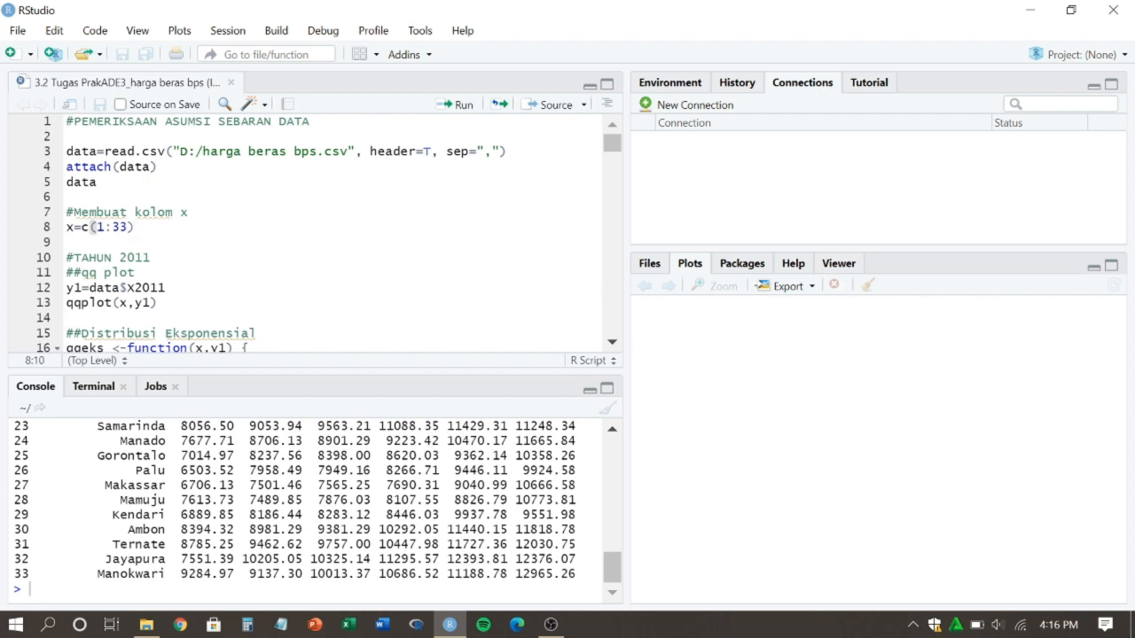
key("ctrl+Return")
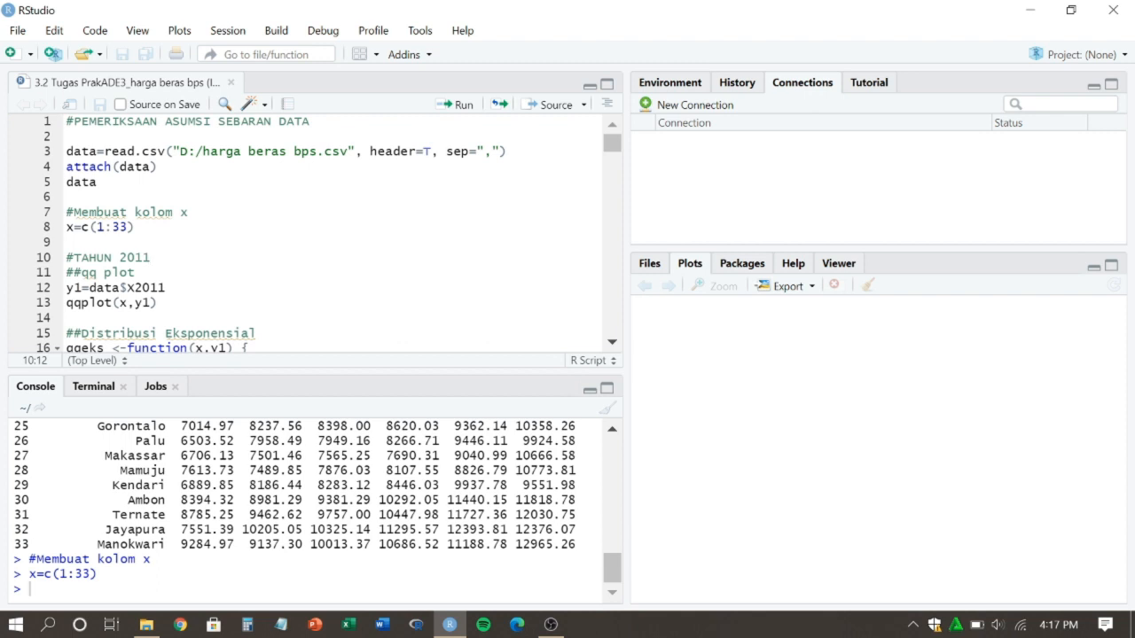
Run the 2011 QQ plot lines, assigning data$X2011 to y1 and plotting qqplot(x,y1).
left_click(136, 273)
left_click(66, 287)
key("shift+Right")
key("shift+Right")
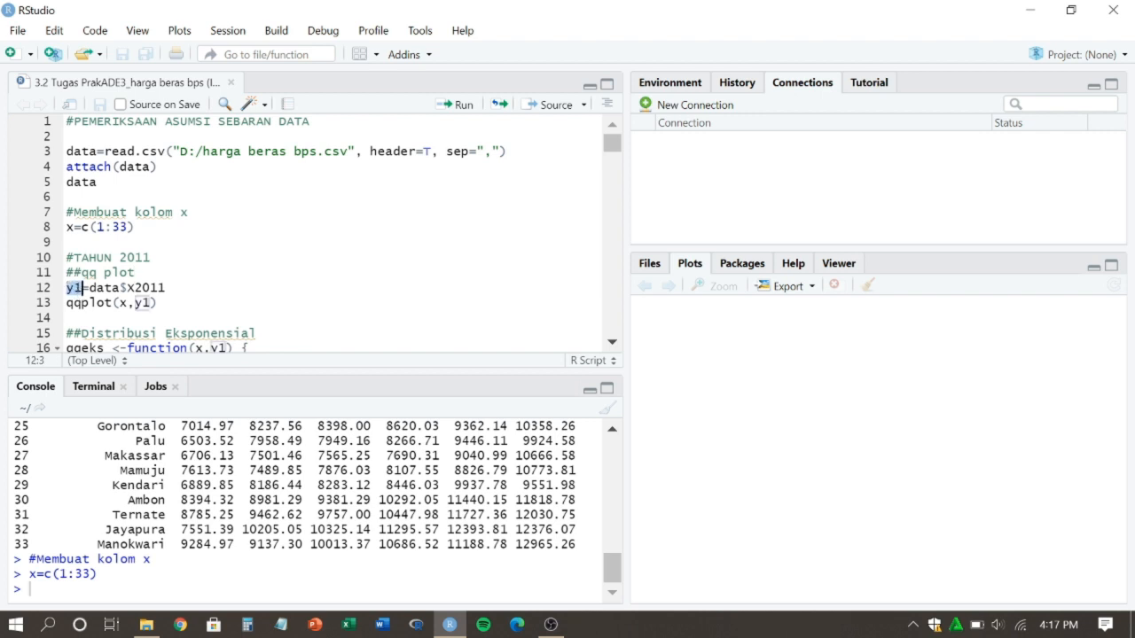
left_click(82, 287)
key("Down")
key("End")
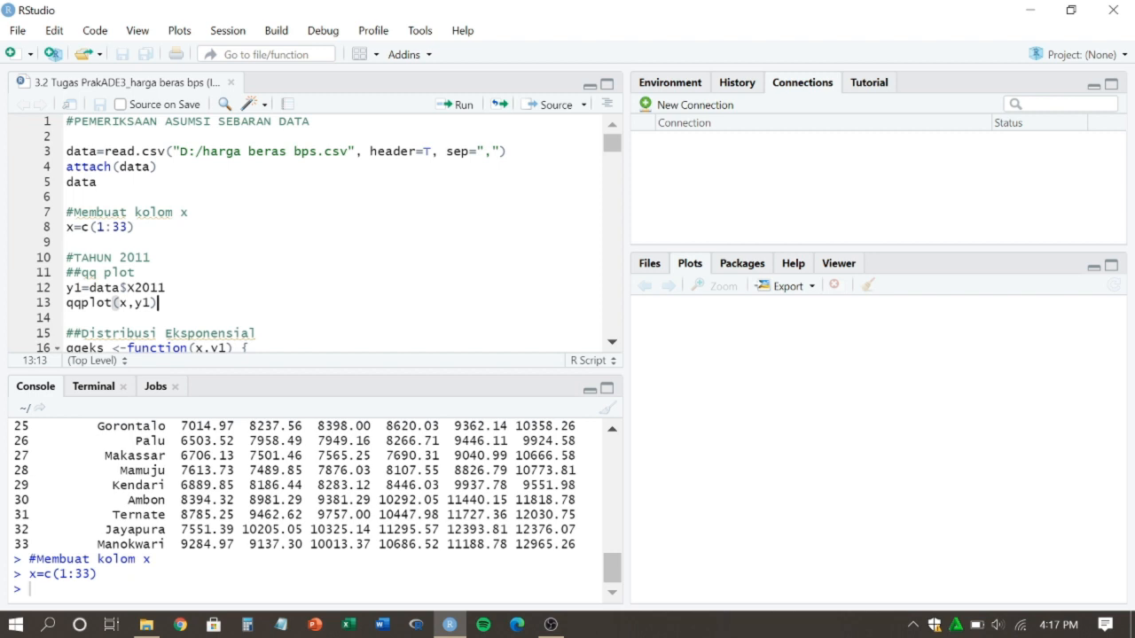
mouse_move(116, 302)
left_click(136, 272)
key("ctrl+Return")
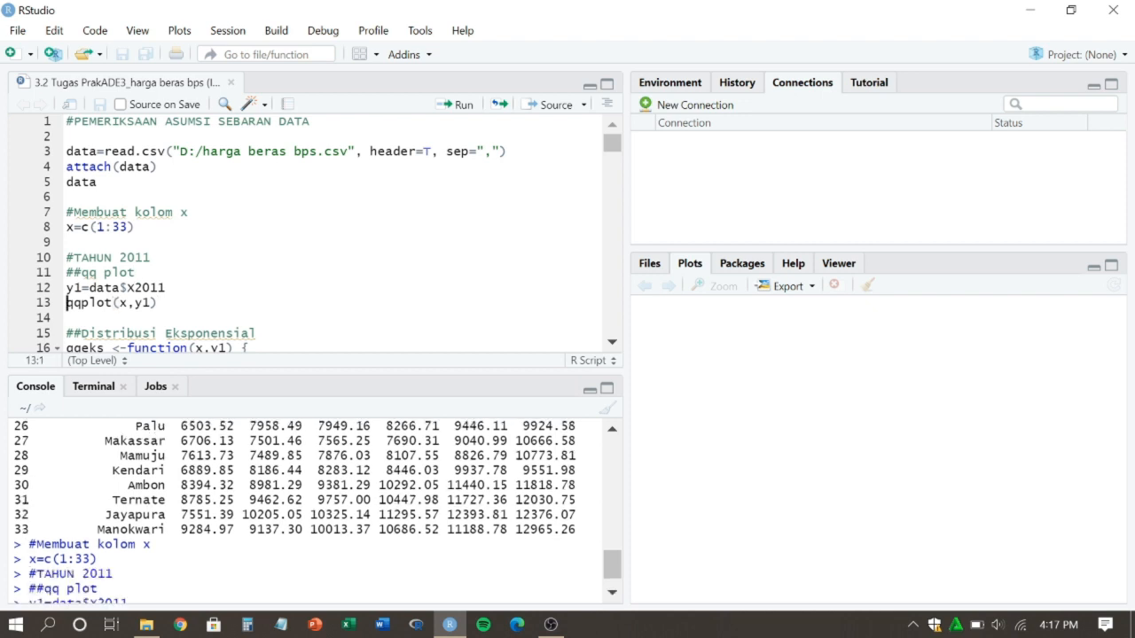
key("ctrl+Return")
key("ctrl+Return")
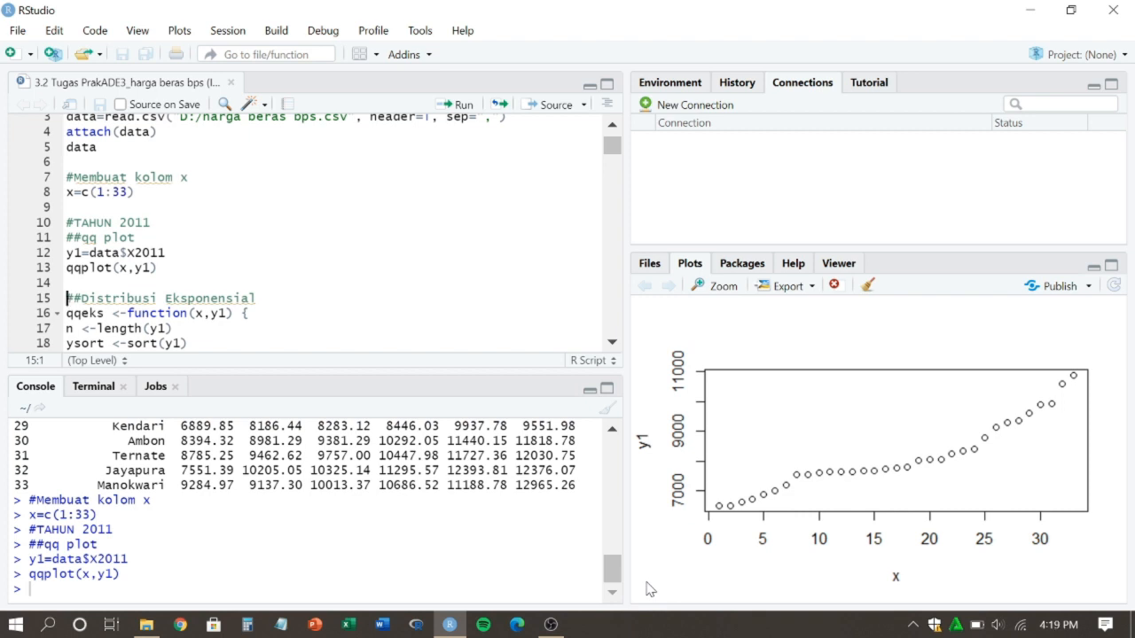
Run the 2011 Distribusi Eksponensial block, defining the qqeks function and calling qqeks(x,y1) to draw the exponential QQ plot.
key("ctrl+Return")
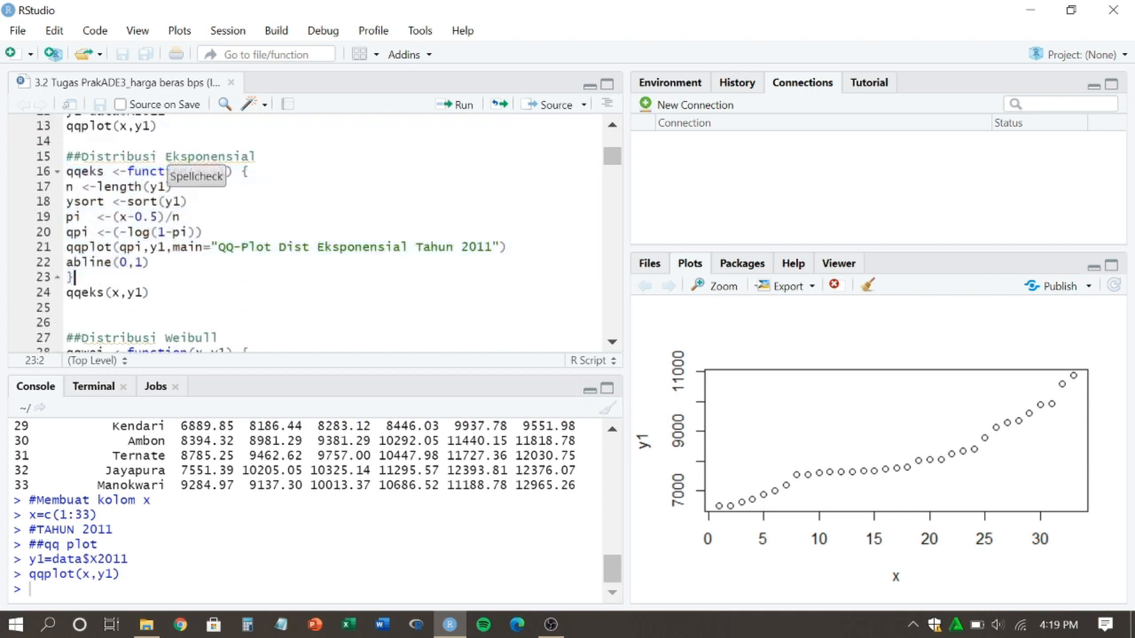
left_click(204, 232)
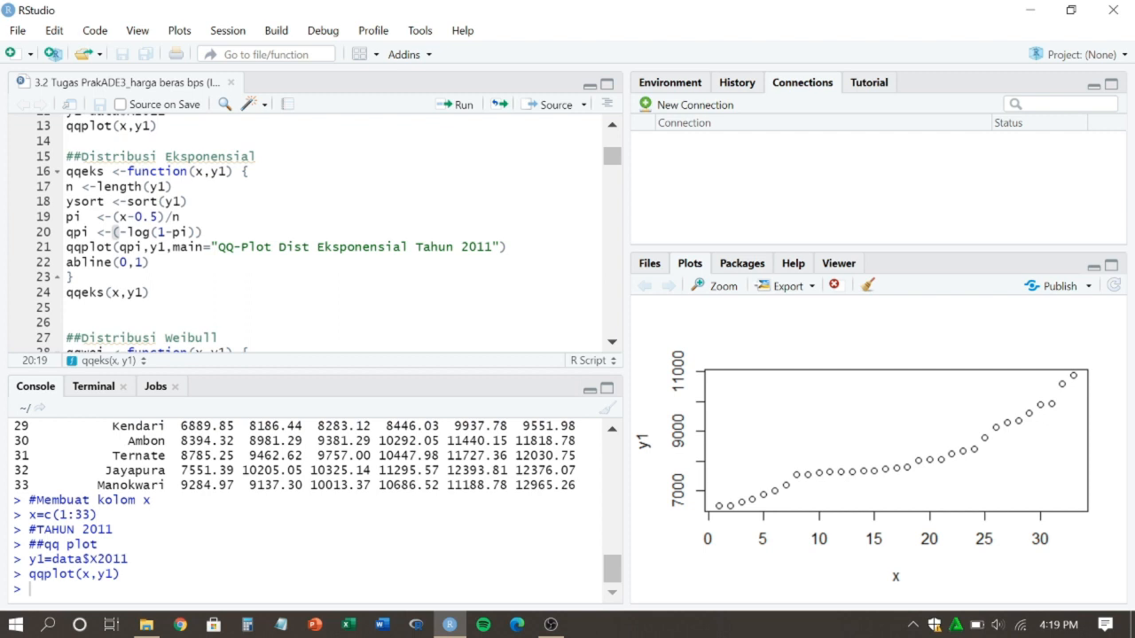
left_click_drag(67, 172, 152, 293)
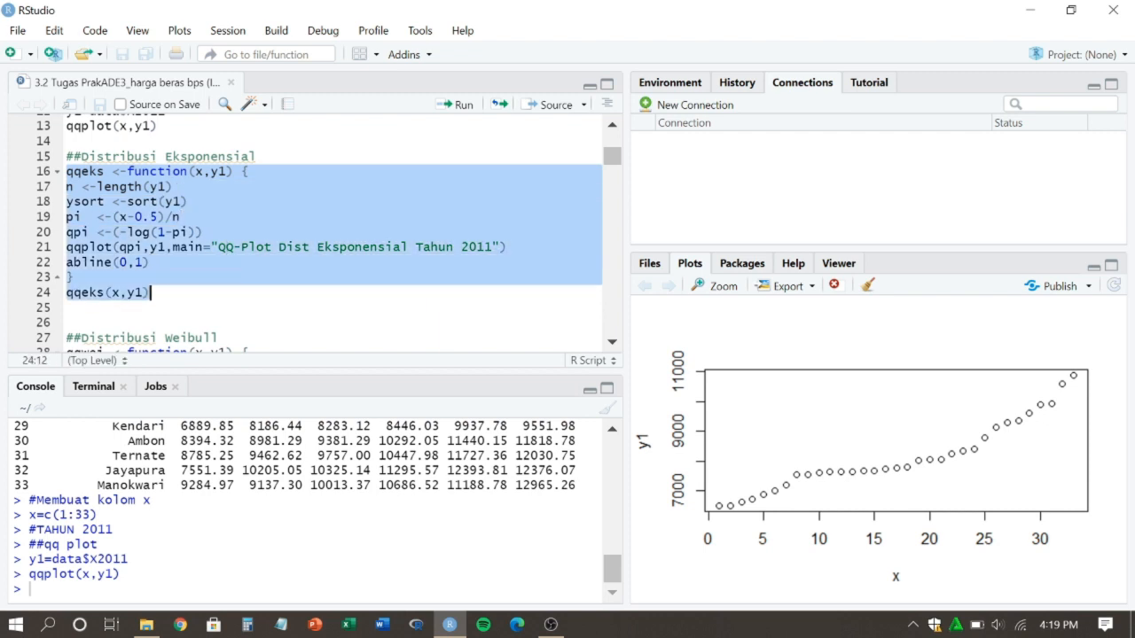
key("ctrl+Return")
left_click(152, 293)
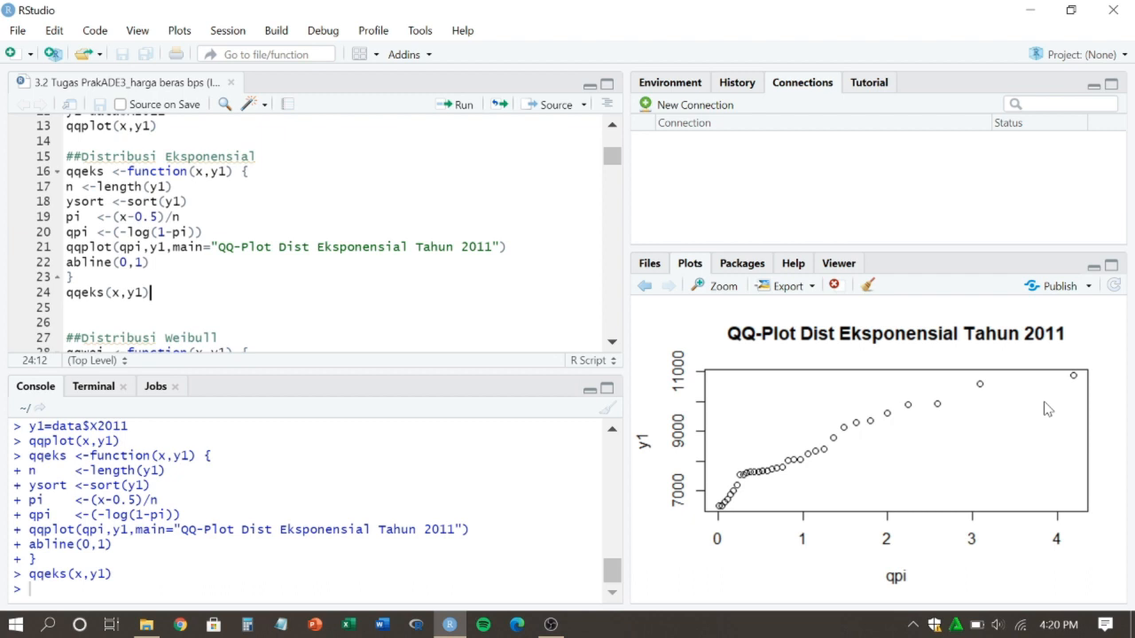
Run the 2011 Distribusi Weibull block, defining the qqwei function and calling qqwei(x,y1) to draw the Weibull QQ plot.
left_click(611, 343)
left_click(612, 343)
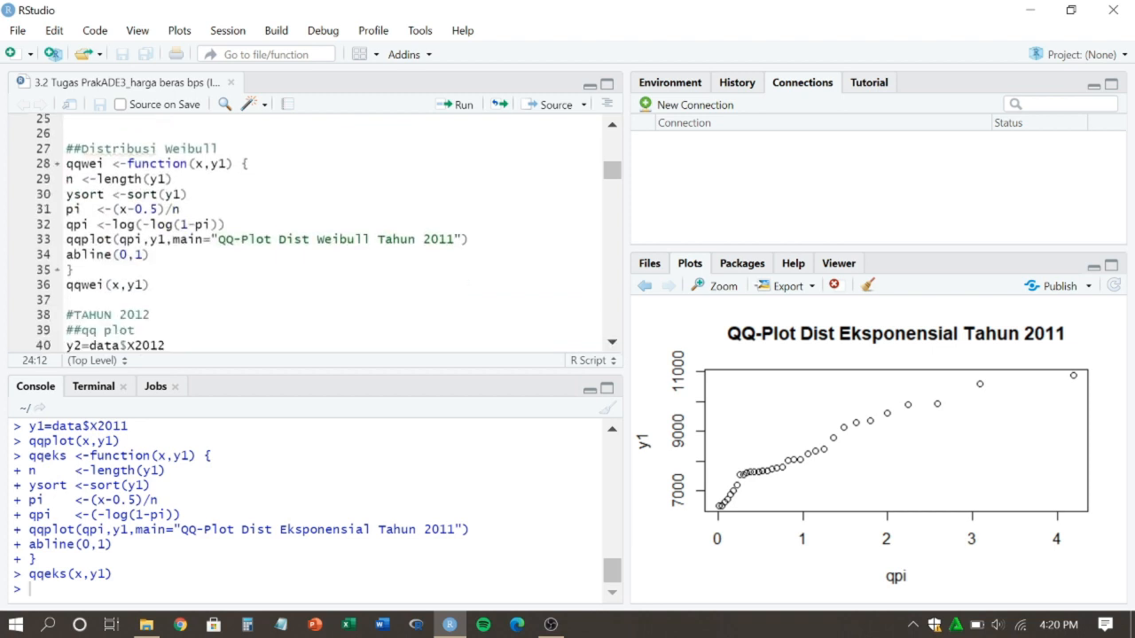
left_click_drag(65, 163, 150, 285)
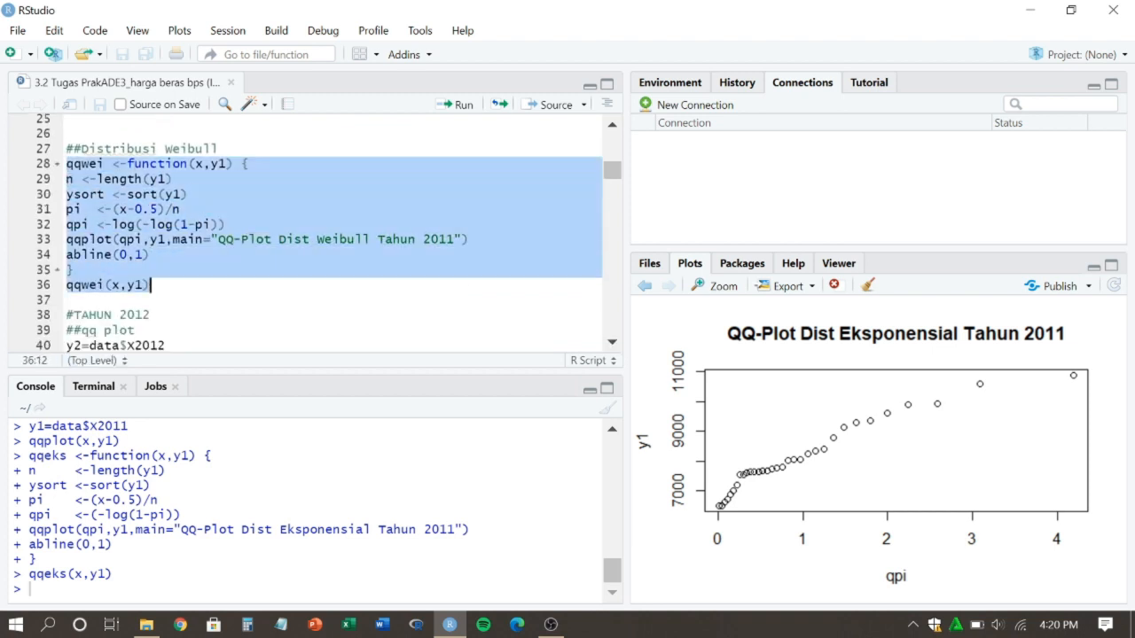
key("ctrl+Return")
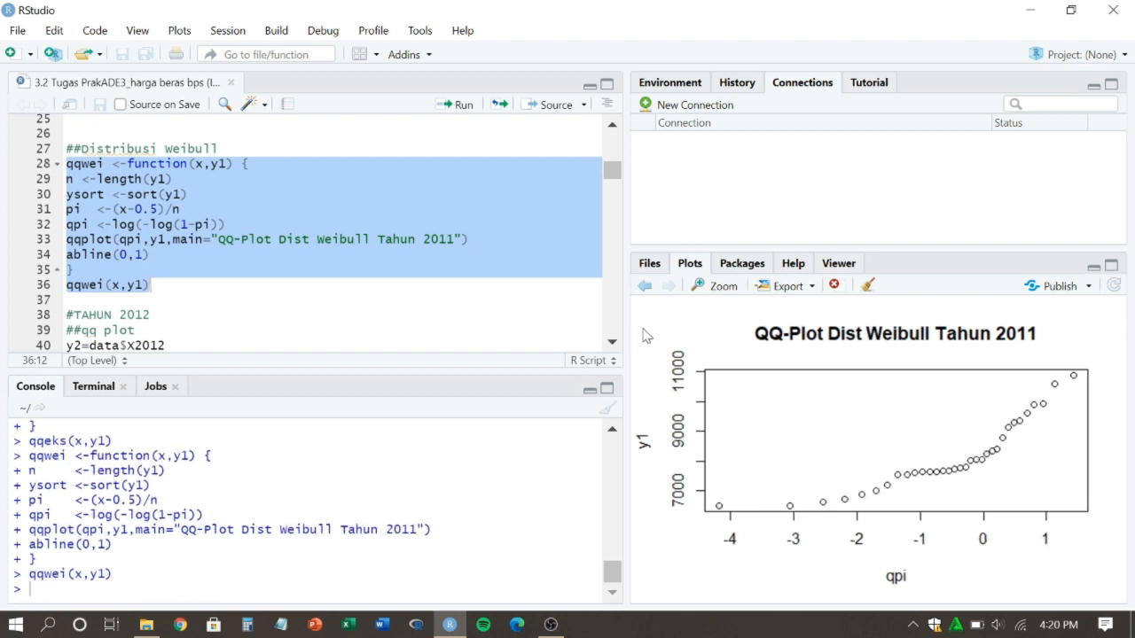
key("Up")
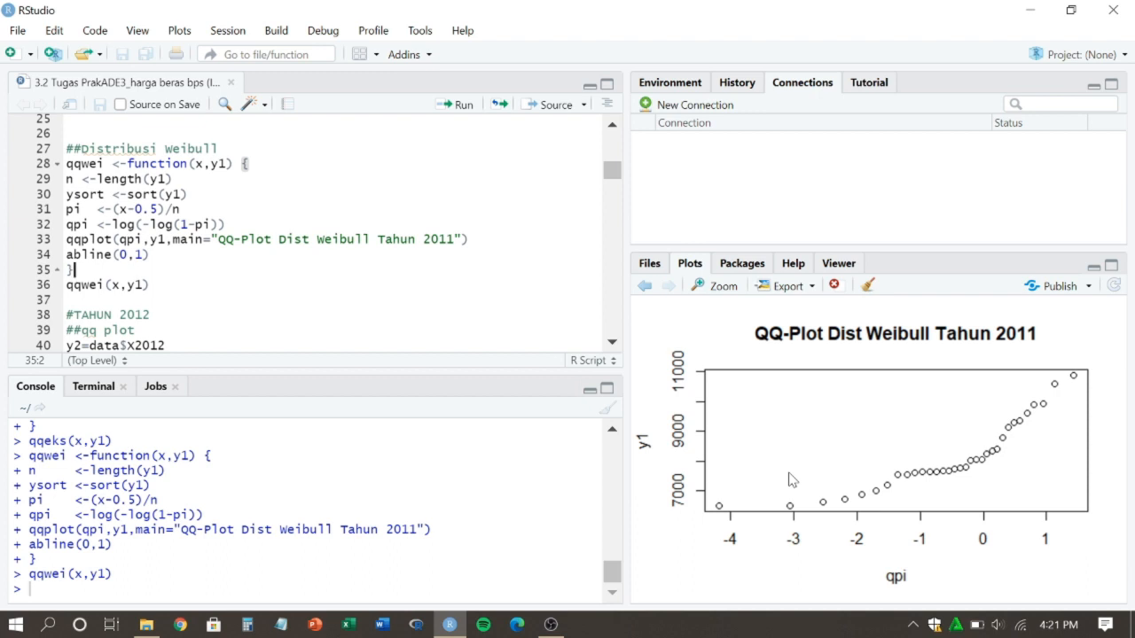
Examine the x column definition and how the y2 variable is used throughout the TAHUN 2012 section of the script.
scroll(337, 230, "down", 3)
left_click(156, 173)
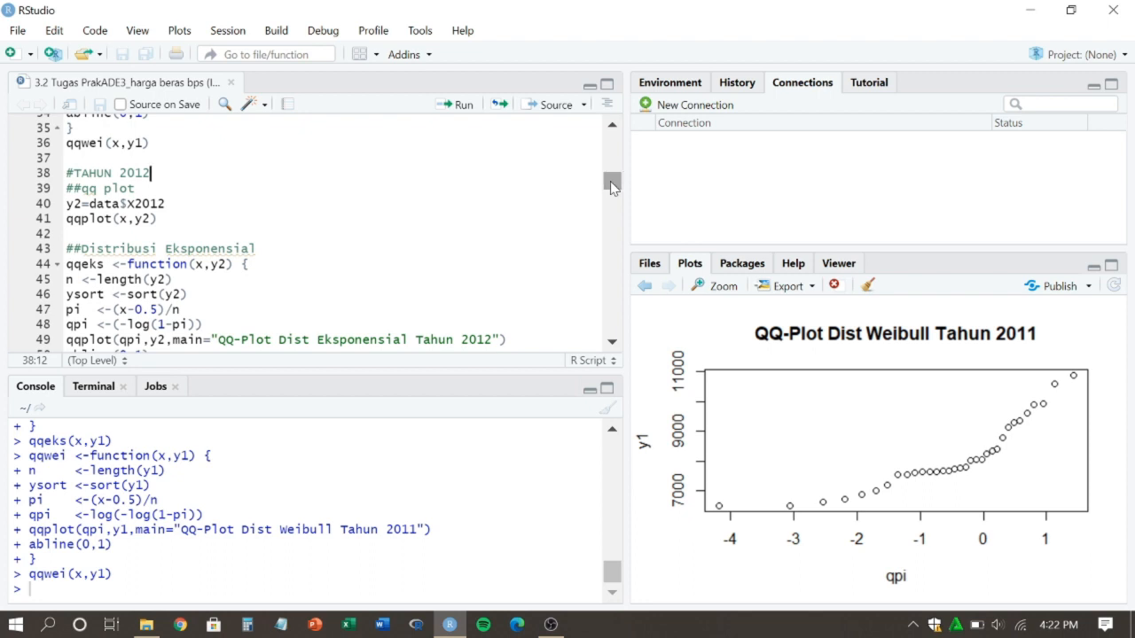
left_click_drag(612, 183, 612, 142)
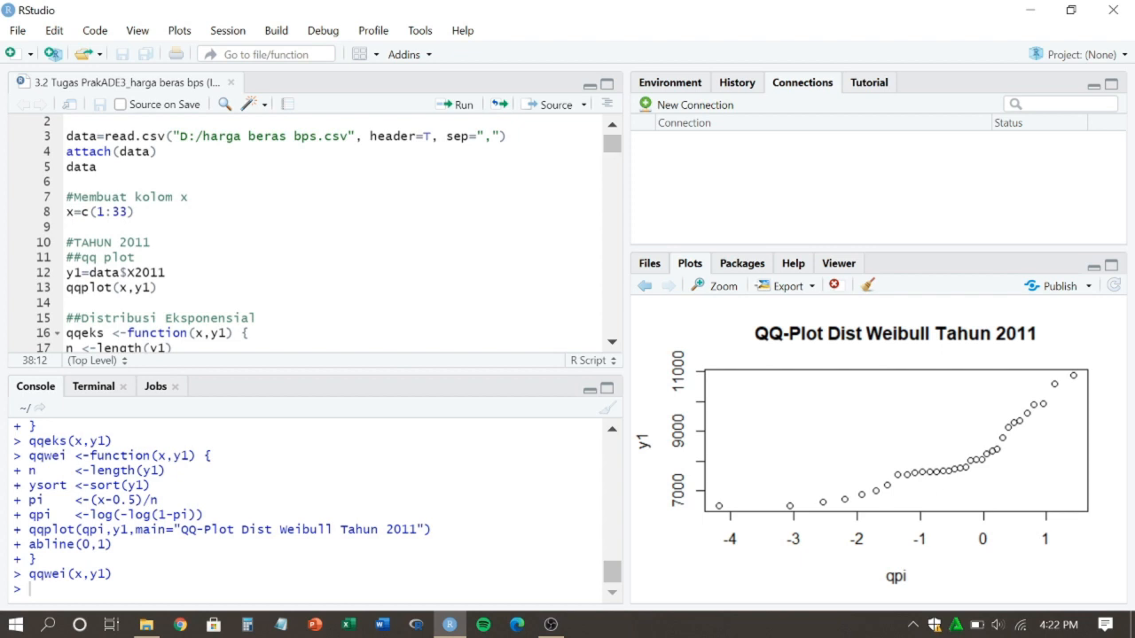
left_click(134, 212)
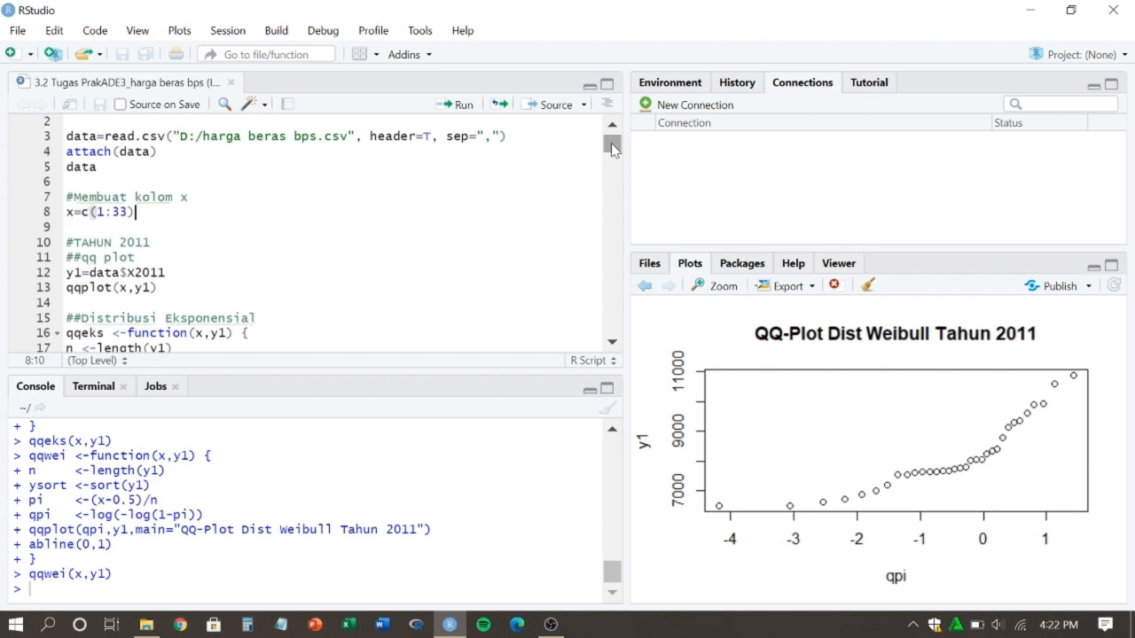
left_click_drag(611, 144, 617, 184)
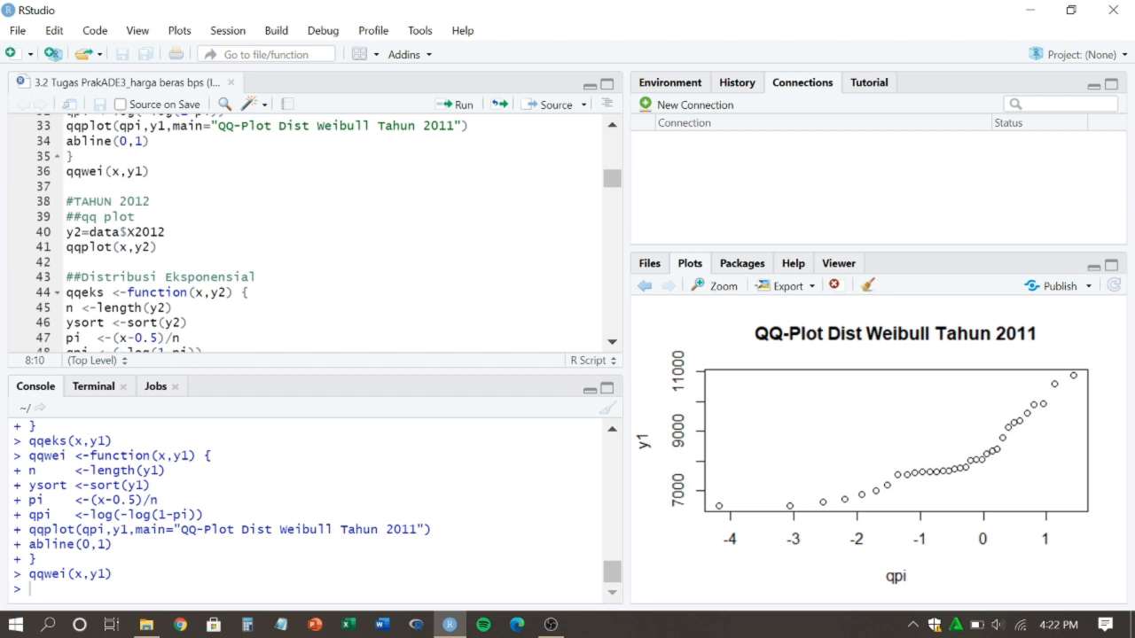
left_click(165, 231)
left_click(81, 232)
key("shift+Home")
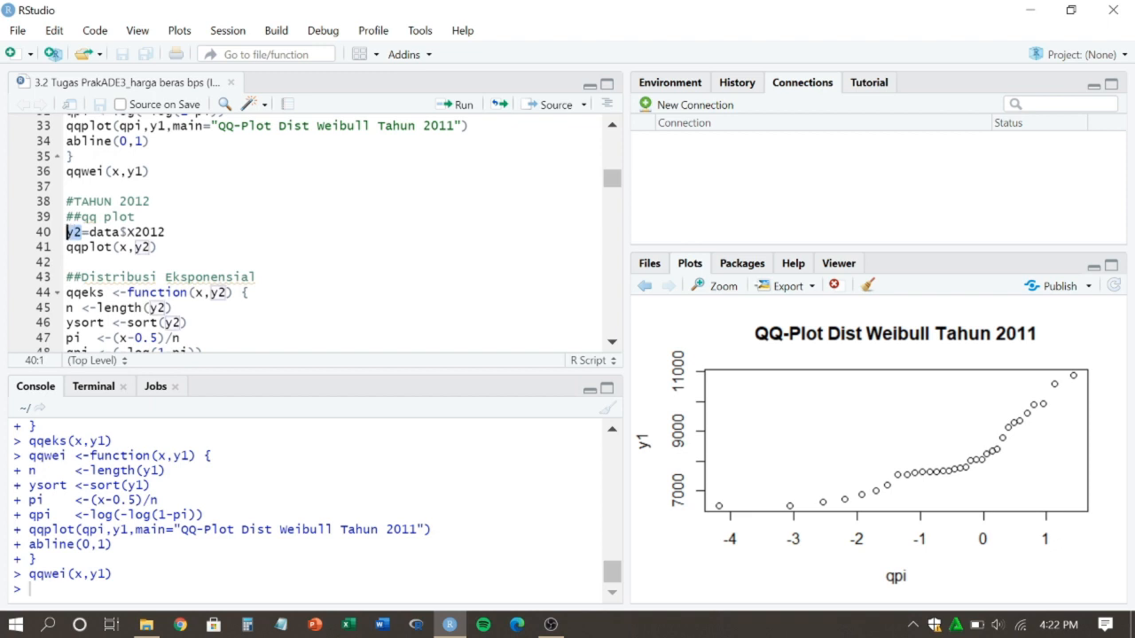
left_click(166, 232)
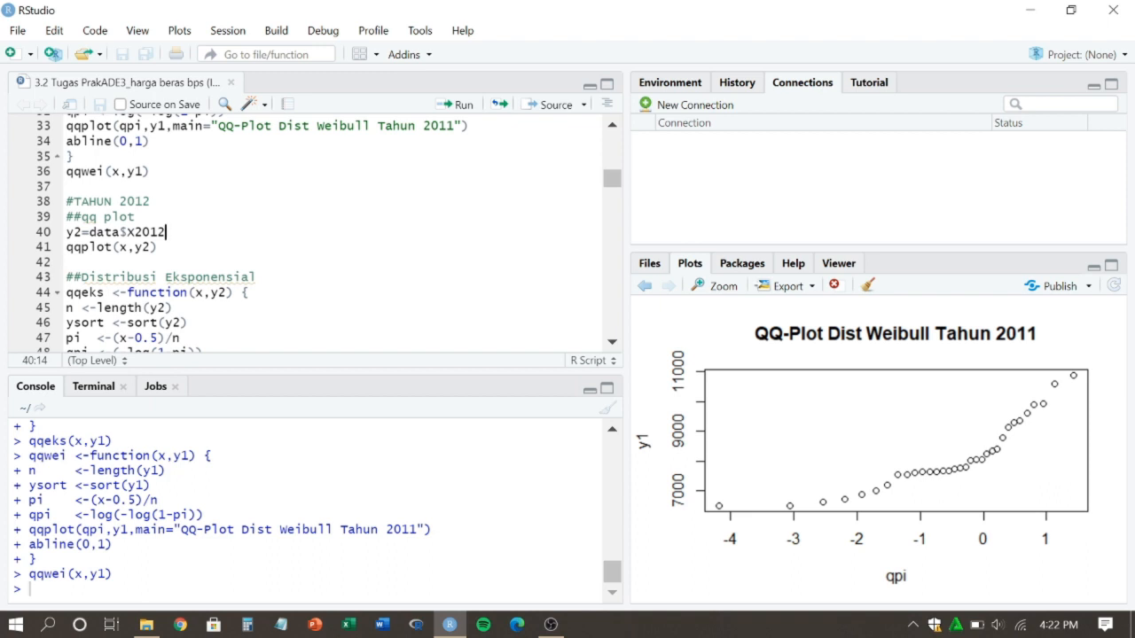
left_click_drag(613, 183, 618, 189)
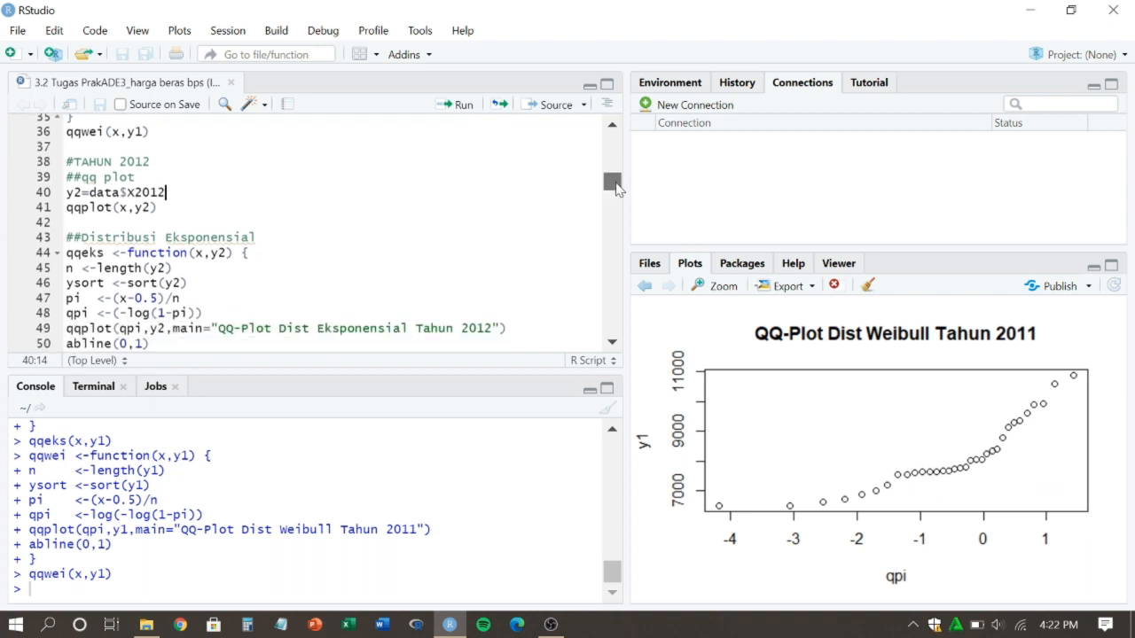
left_click(134, 208)
double_click(140, 207)
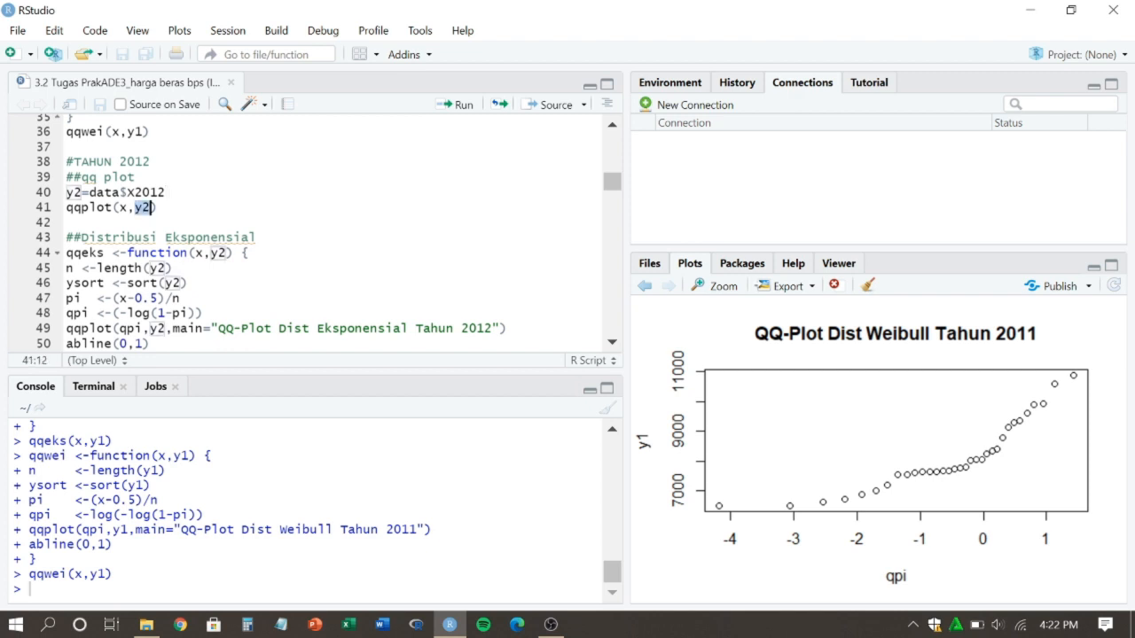
left_click(173, 268)
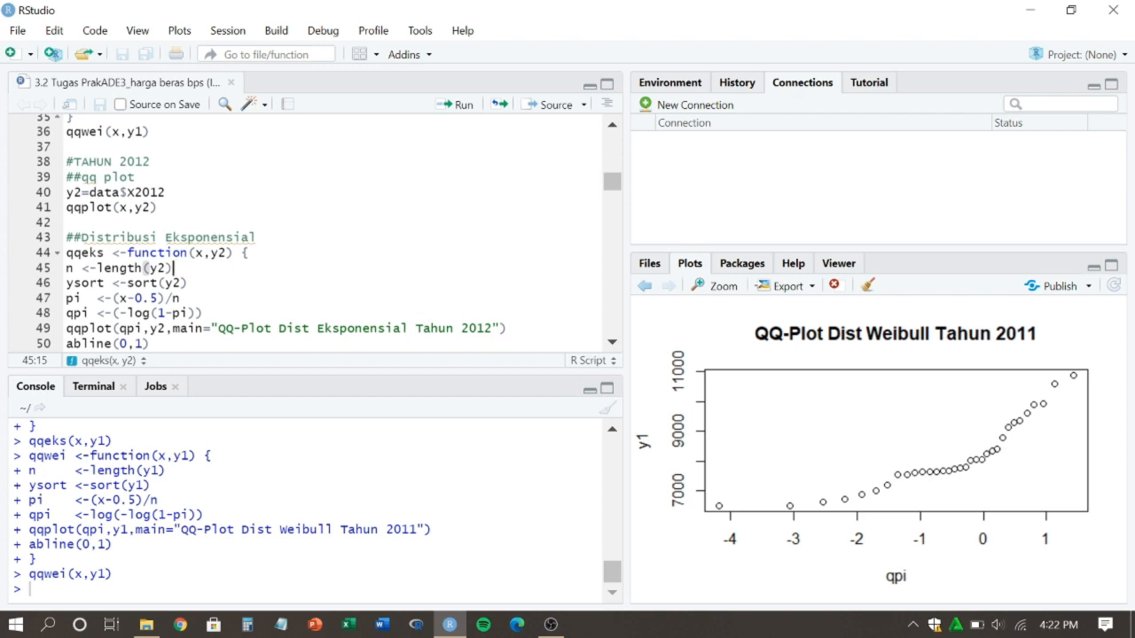
left_click(159, 207)
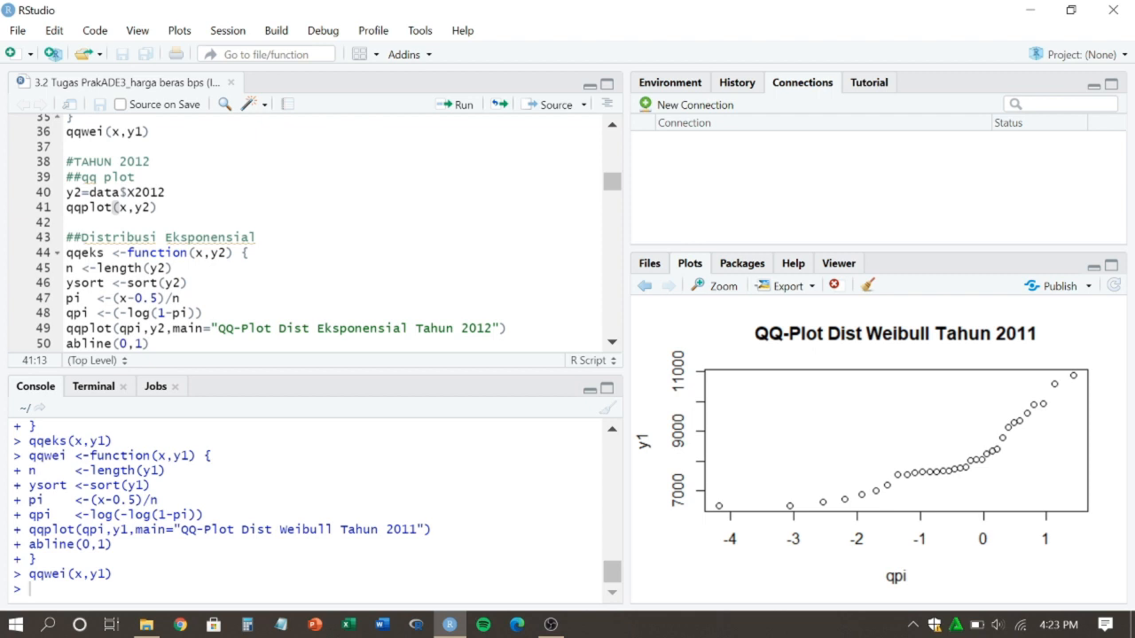
Run the 2012 QQ plot lines, assigning data$X2012 to y2 and plotting qqplot(x,y2).
left_click(165, 192)
key("ctrl+Return")
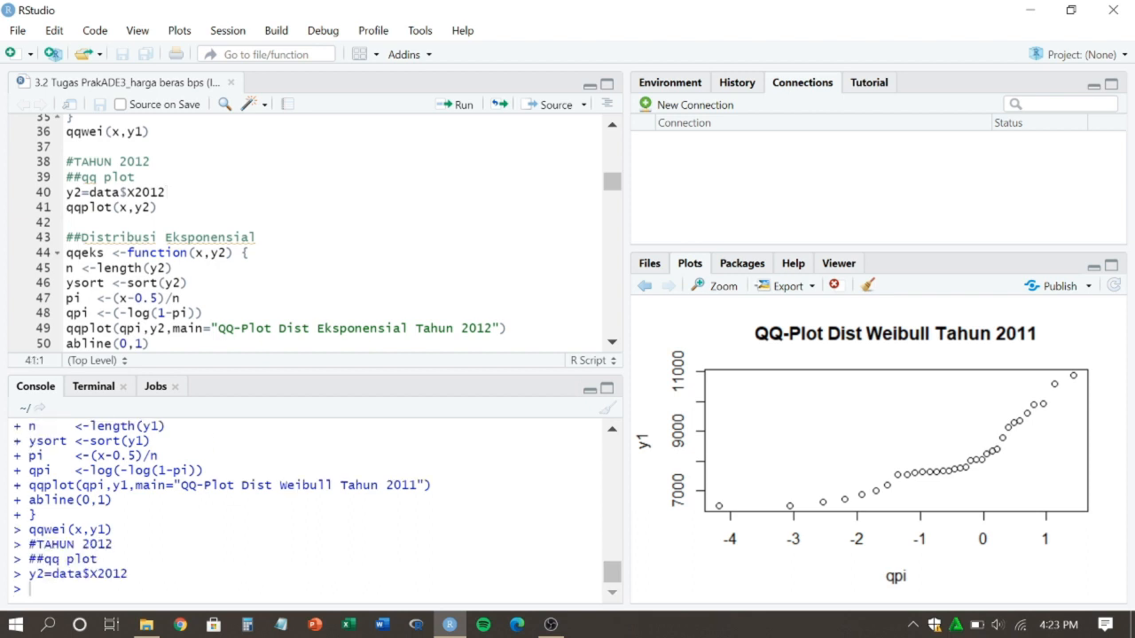
key("ctrl+Return")
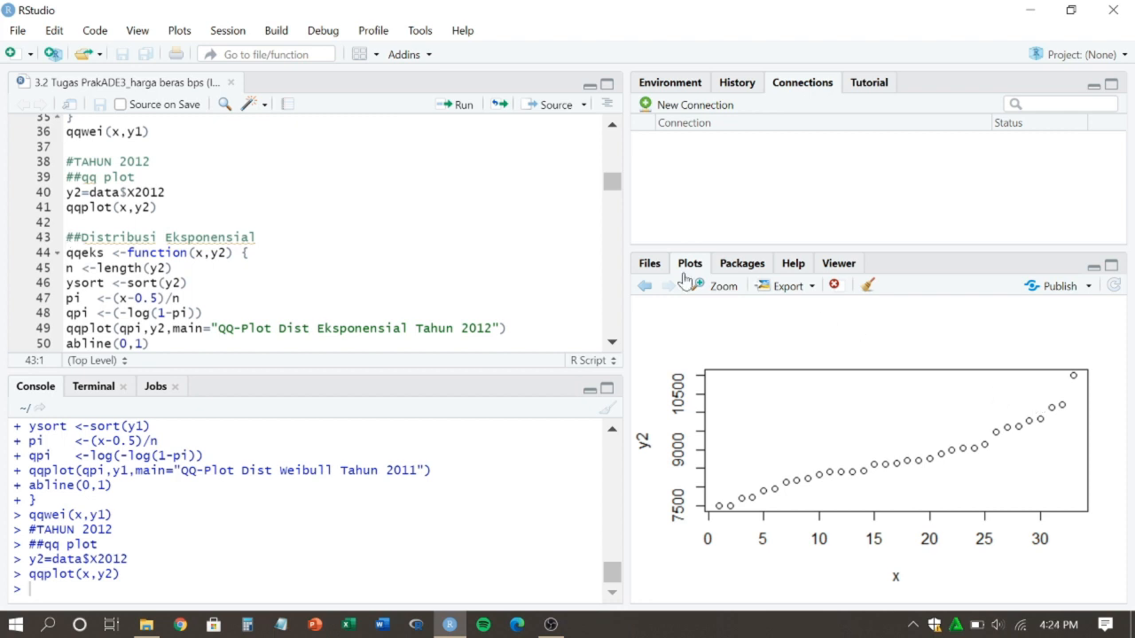
Run the 2012 Distribusi Eksponensial block, defining qqeks with y2 and calling qqeks(x,y2) to draw the exponential QQ plot.
key("End")
scroll(610, 190, "down", 1)
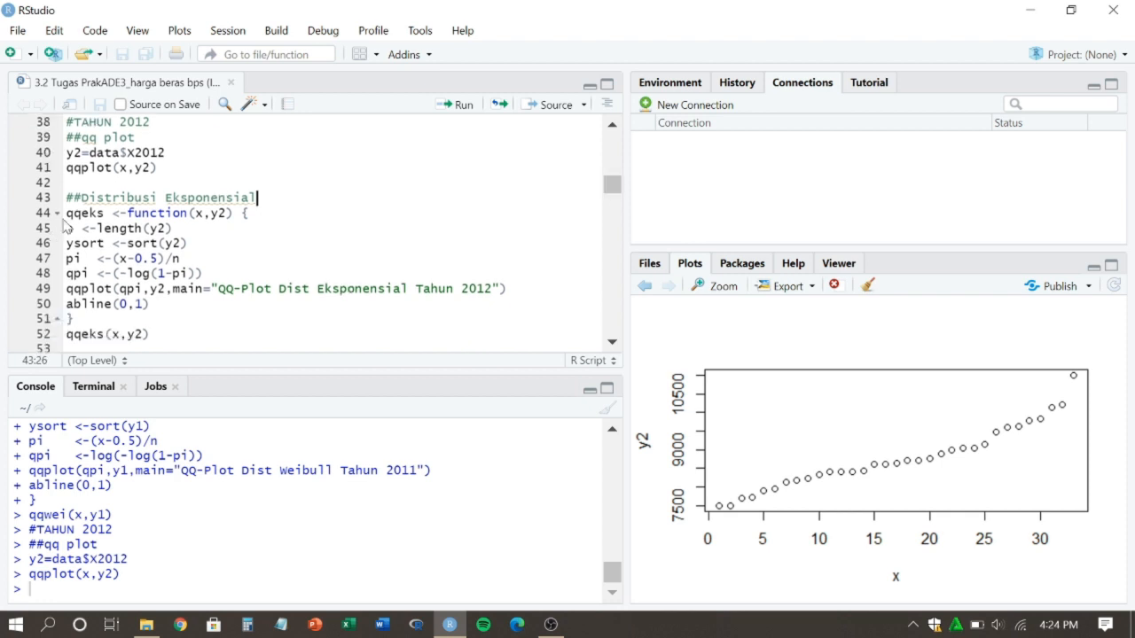
left_click_drag(65, 212, 151, 334)
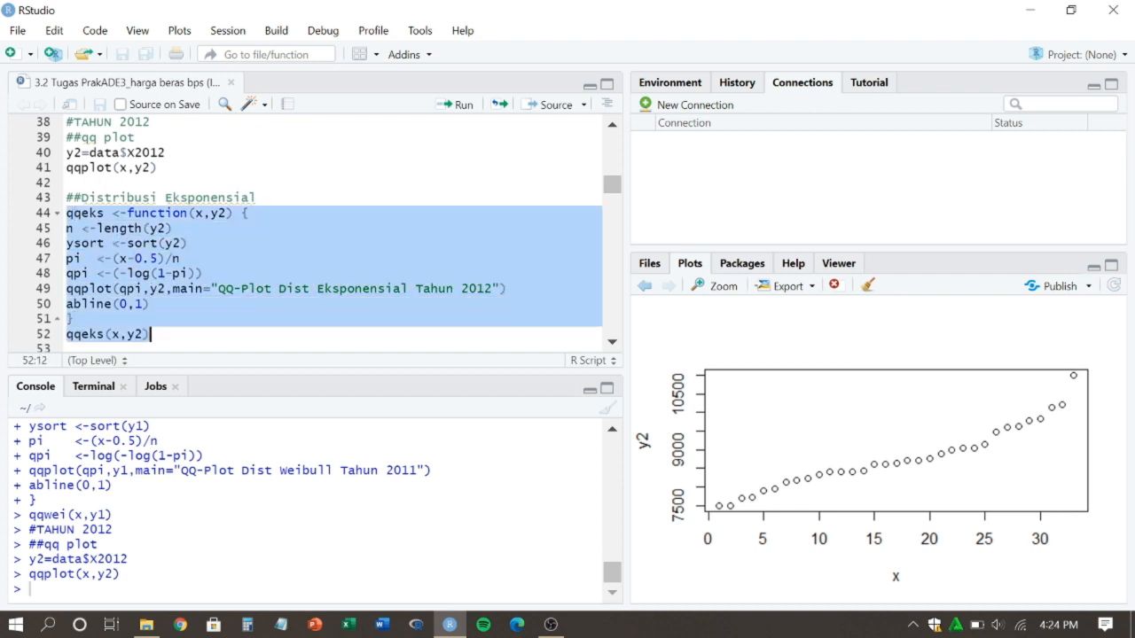
key("ctrl+Return")
left_click(183, 340)
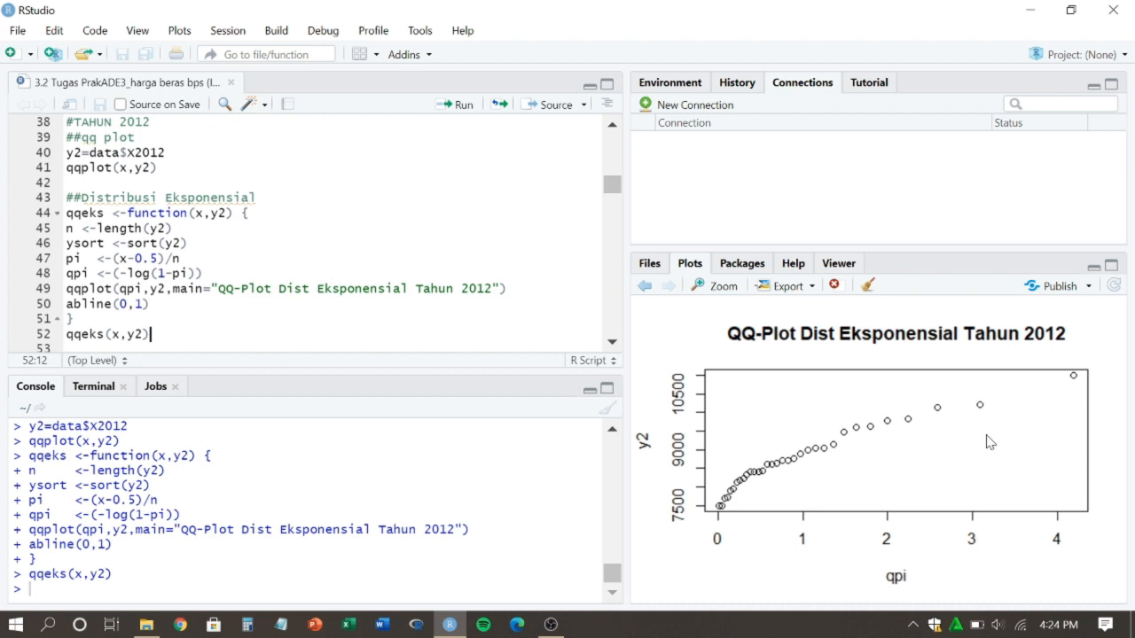
Run the 2012 Distribusi Weibull block, defining qqwei with y2 and calling qqwei(x,y2) to draw the Weibull QQ plot.
scroll(612, 341, "down", 3)
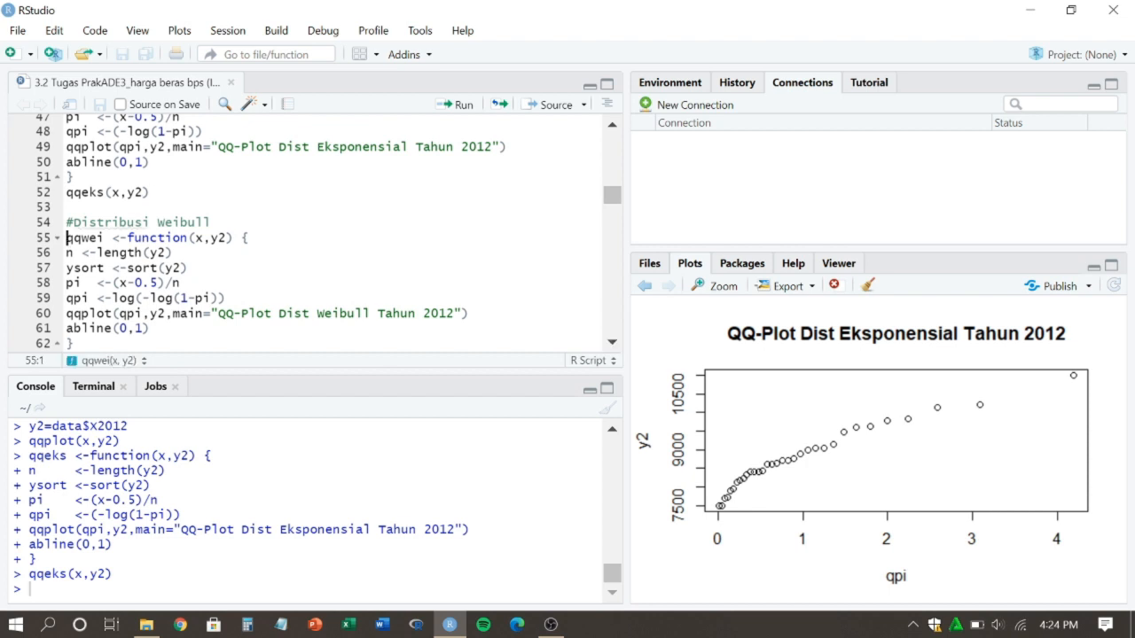
left_click_drag(66, 238, 66, 131)
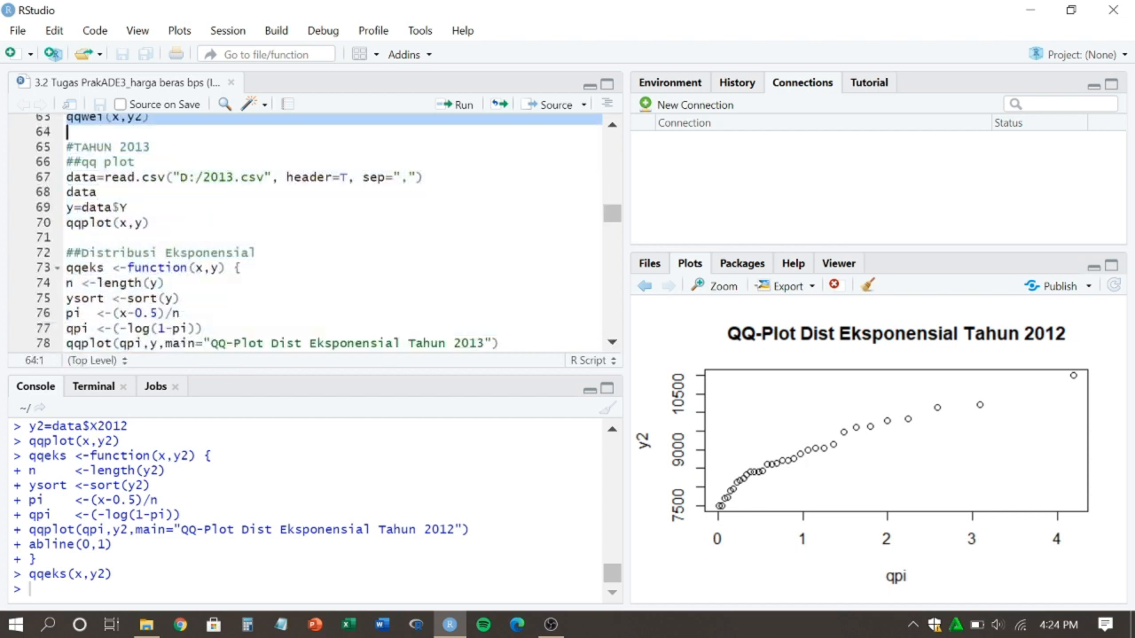
key("ctrl+Return")
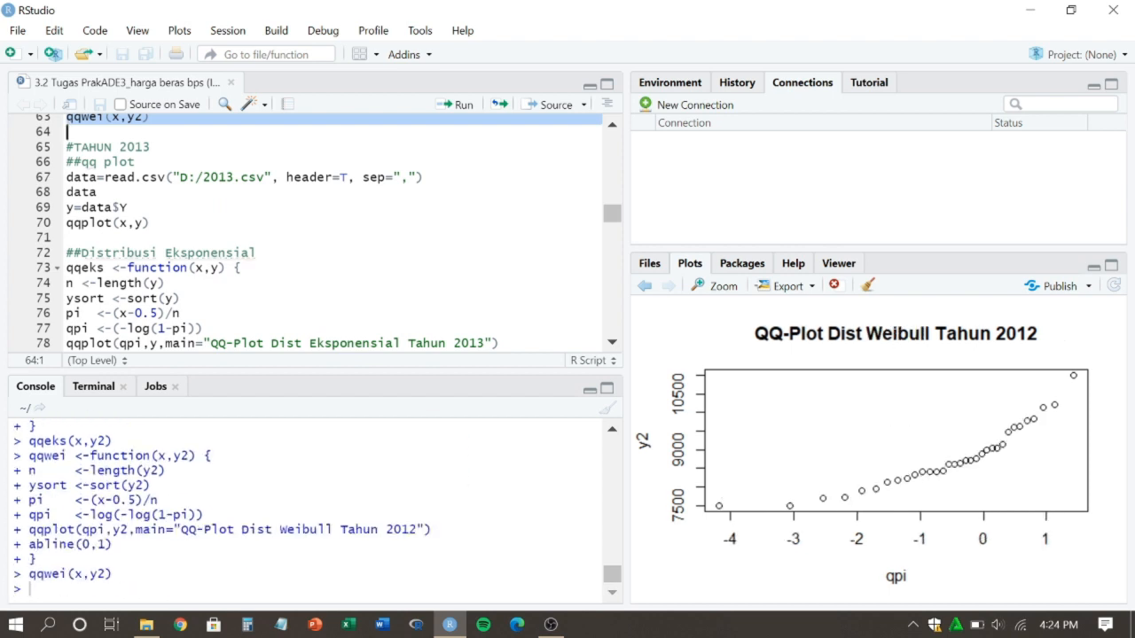
left_click(137, 163)
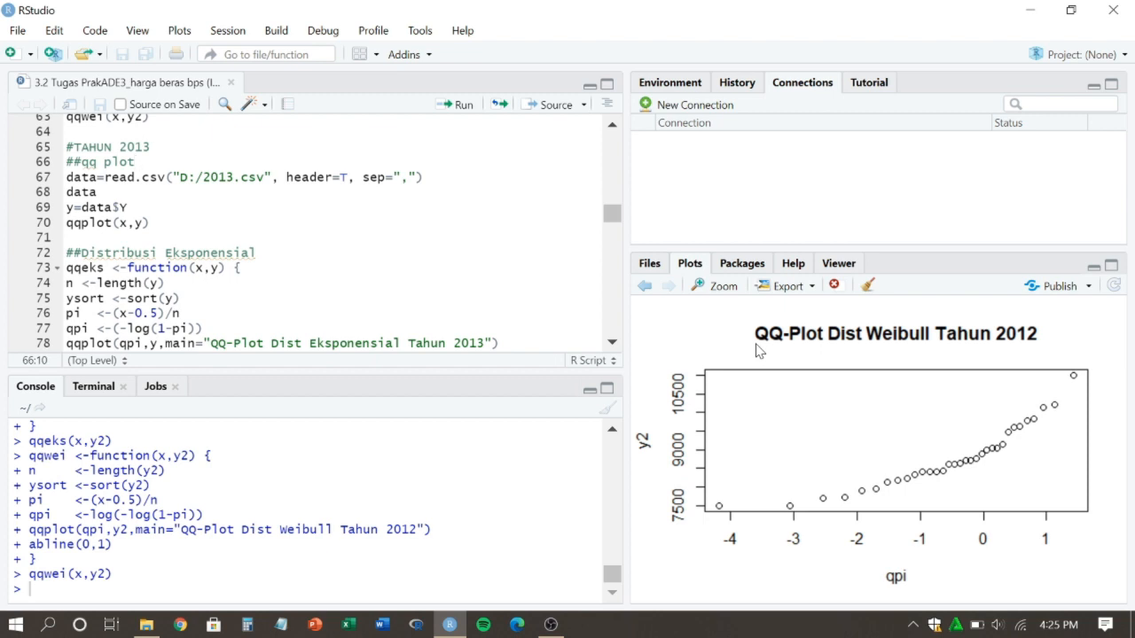
Review the TAHUN 2013 section of the script, starting from the line that reads D:/2013.csv.
key("Up")
scroll(614, 213, "up", 2)
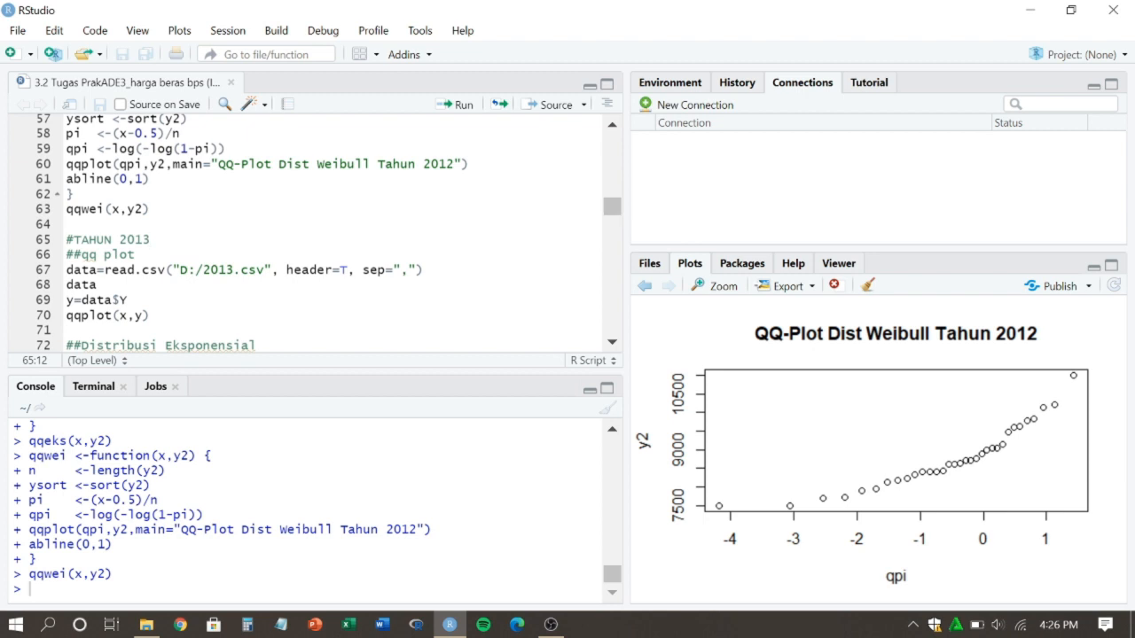
left_click(427, 270)
mouse_move(611, 212)
left_mouse_down()
mouse_move(614, 234)
mouse_move(612, 219)
left_mouse_up()
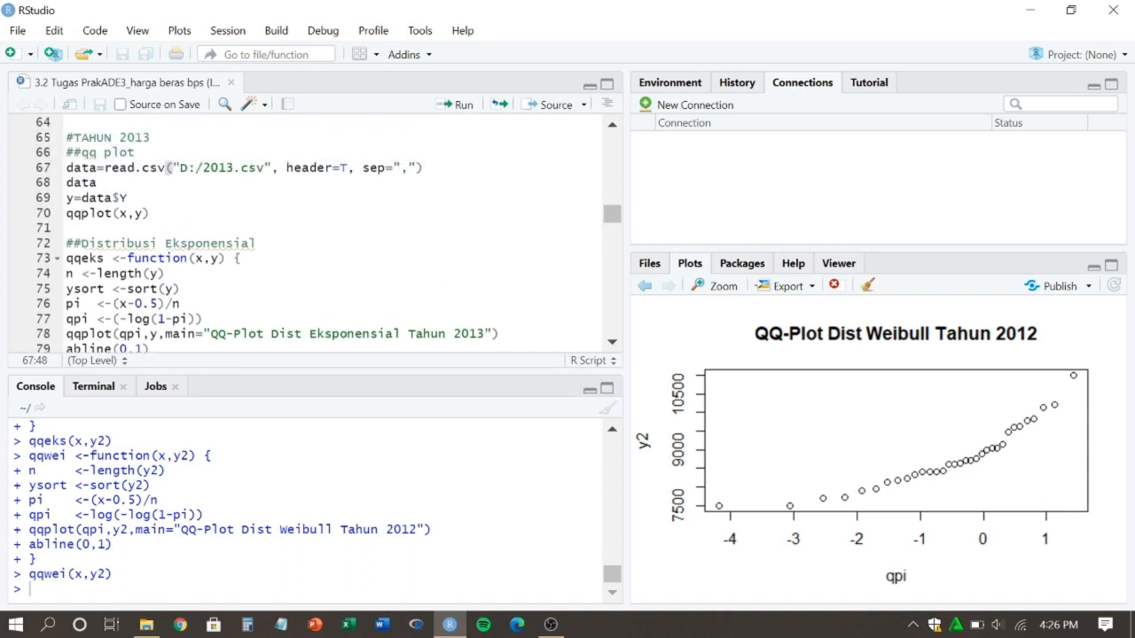